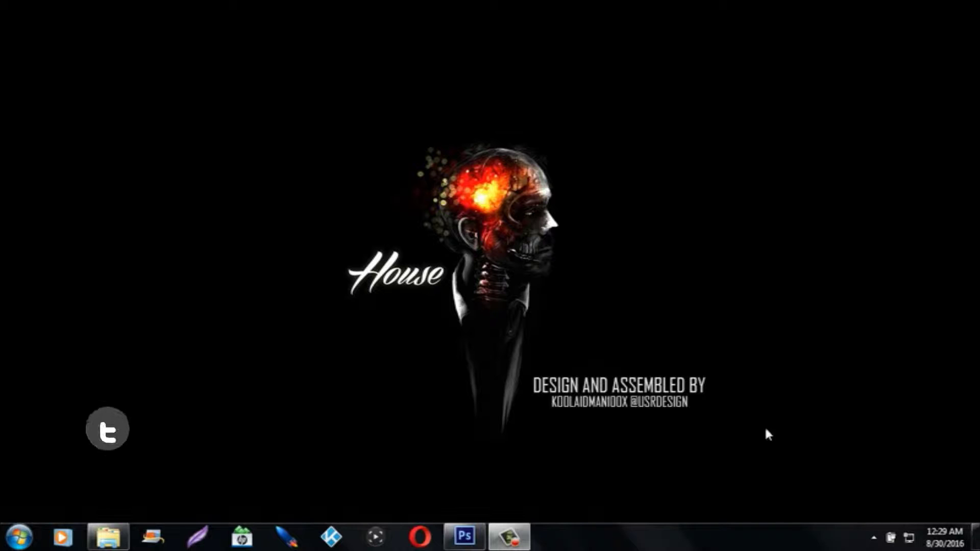
Drag the HELLO bitmoji PNG from the MY LITTLE GUY folder into Photoshop to open it
click(473, 538)
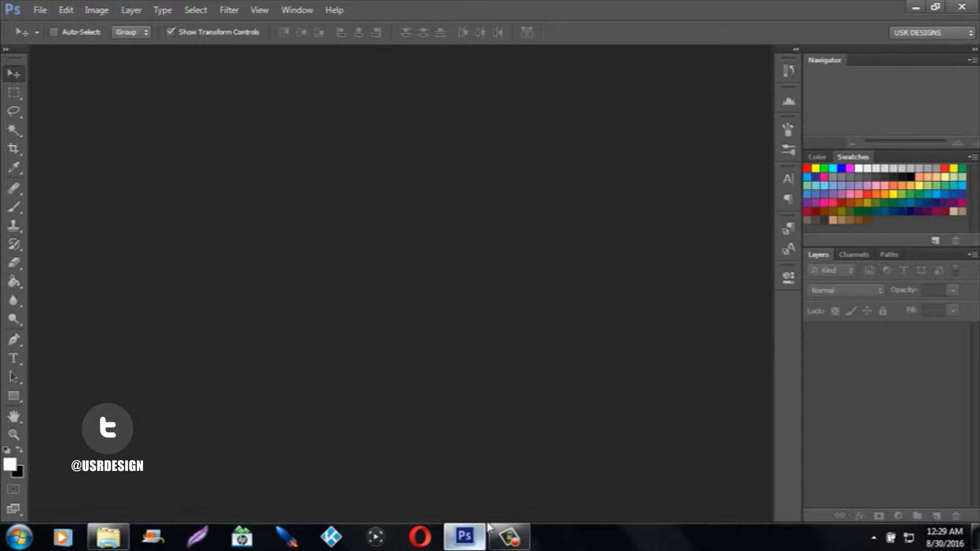
click(108, 541)
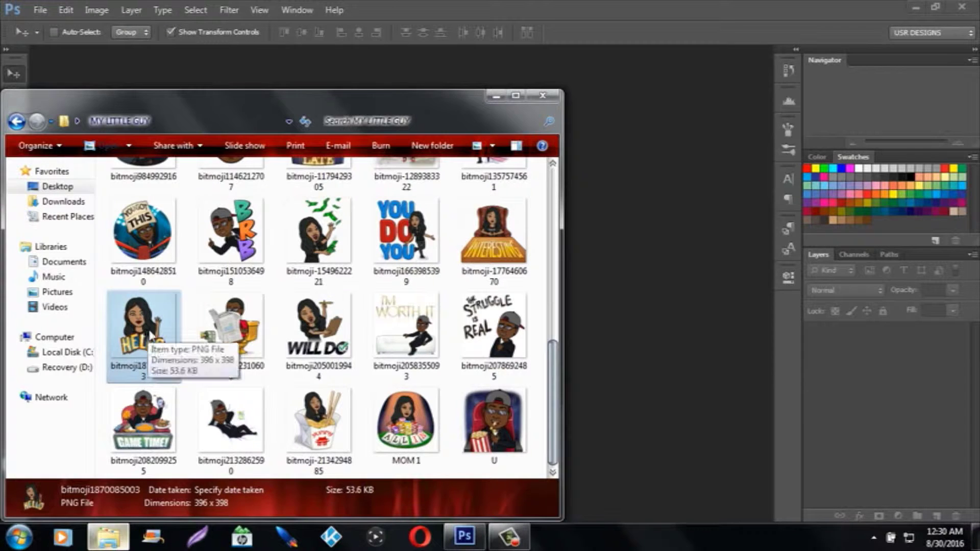
drag(146, 334, 634, 231)
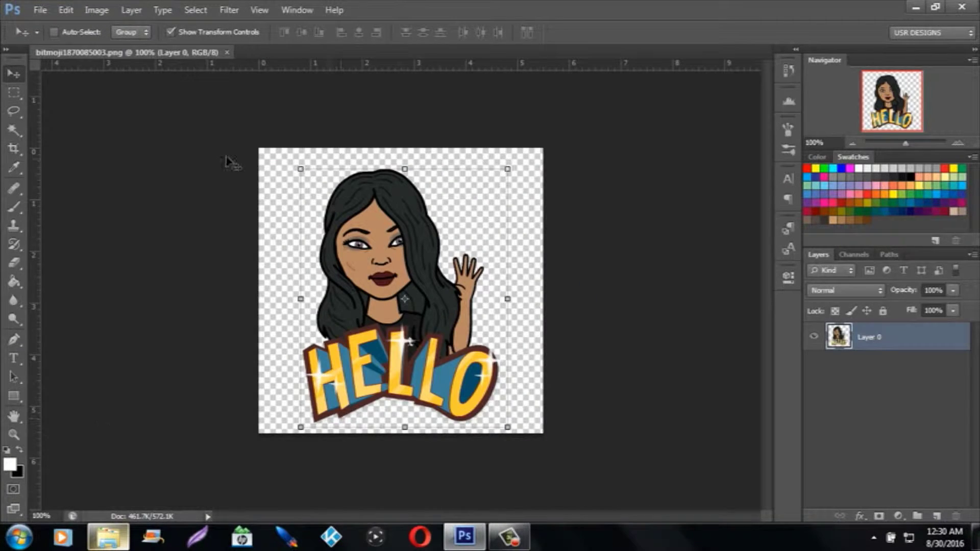
click(40, 10)
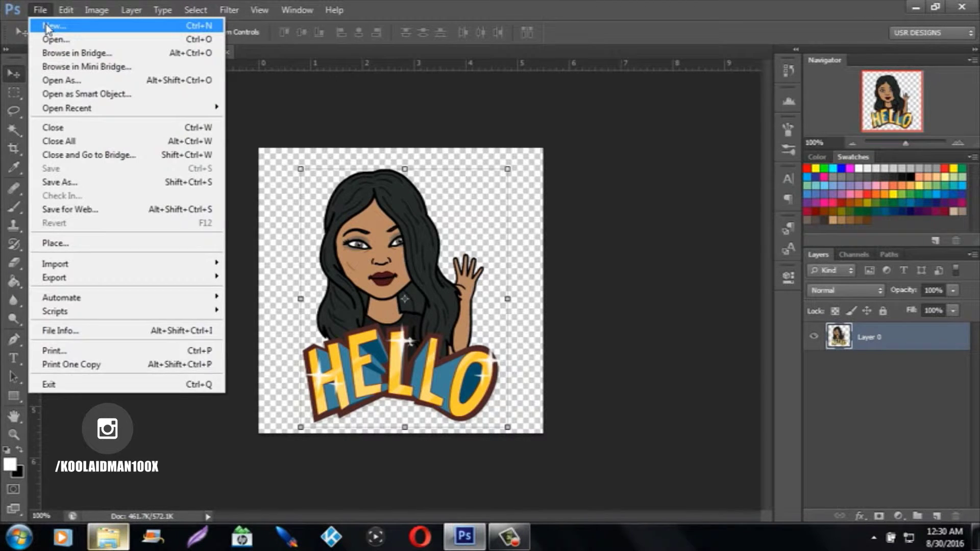
Create a new 1280x720 px, 72 ppi document with a white background
click(48, 26)
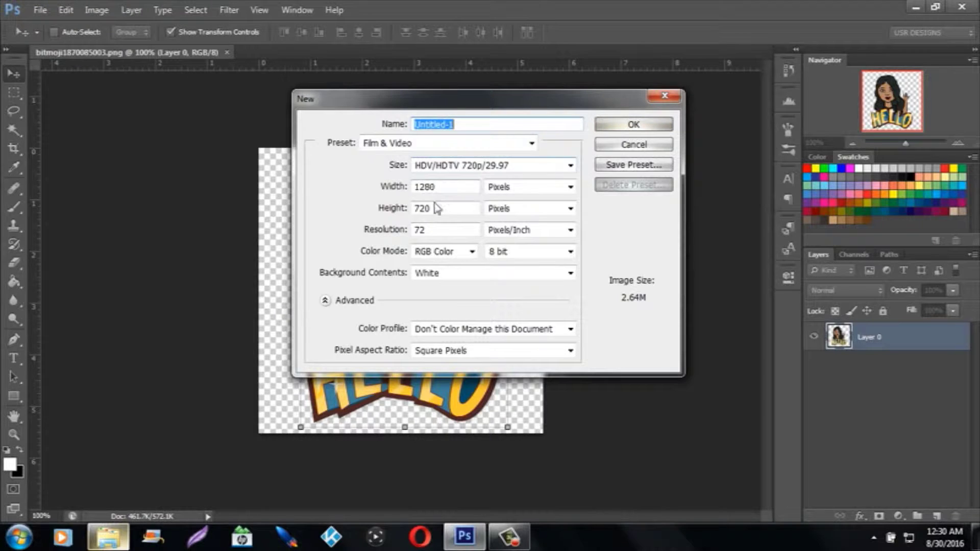
double_click(432, 208)
double_click(438, 229)
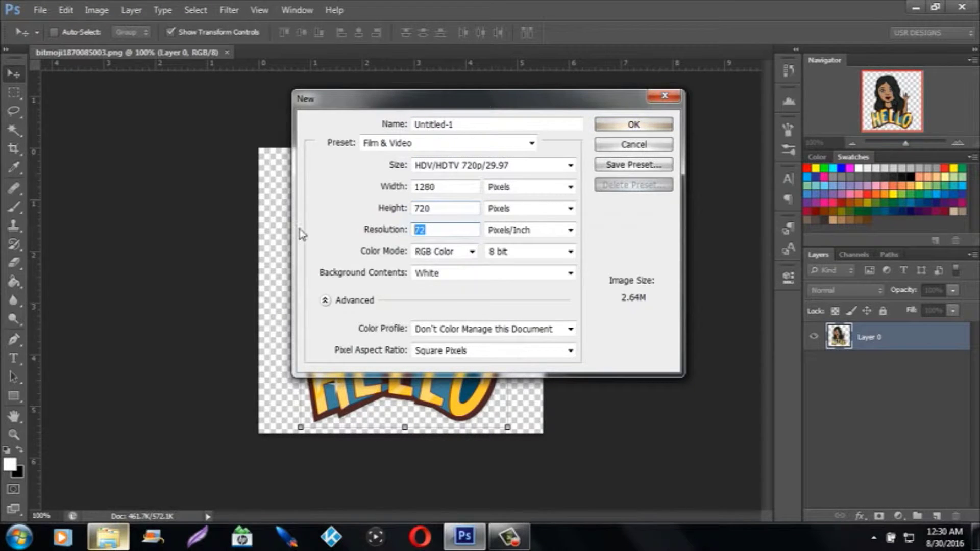
drag(436, 188, 421, 193)
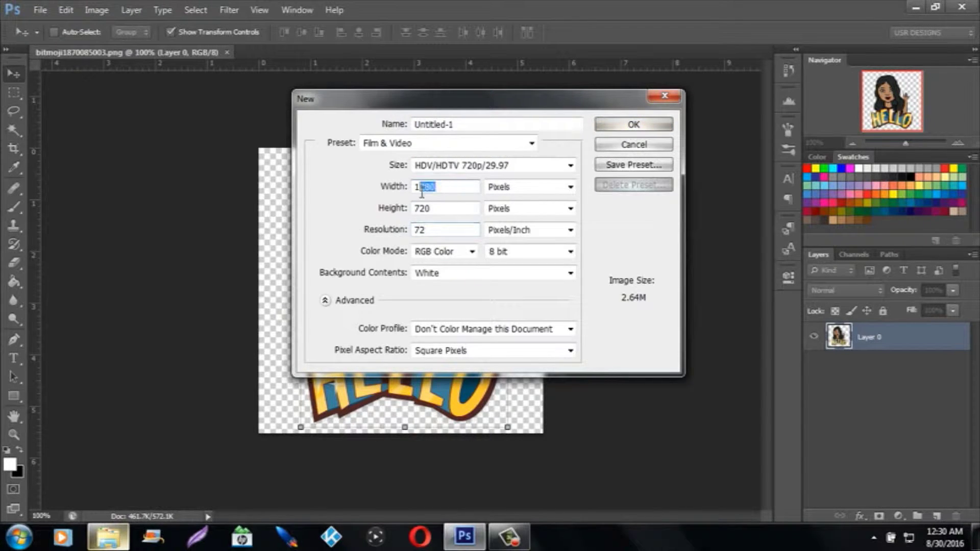
click(603, 143)
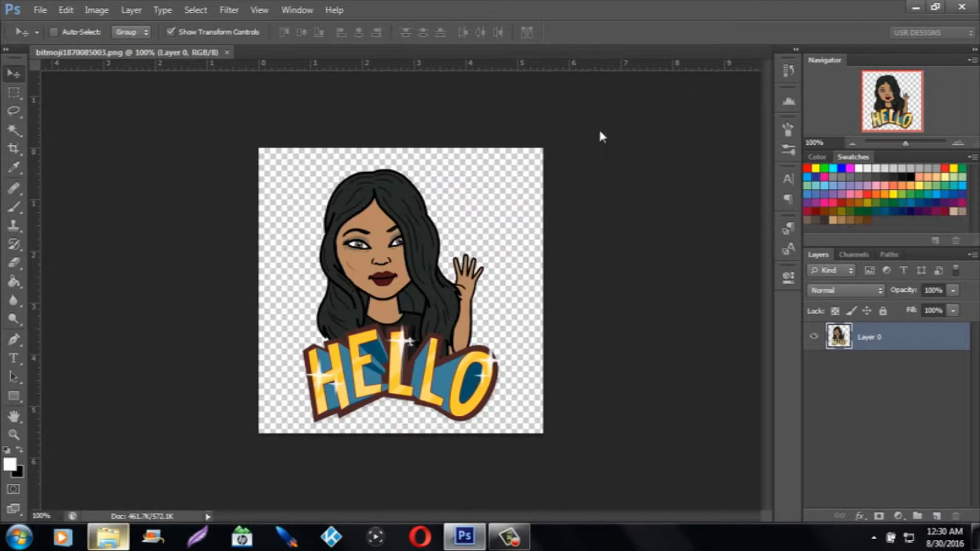
Convert the Background to Layer 0 and copy the HELLO bitmoji onto Untitled-1 as Layer 1
double_click(893, 333)
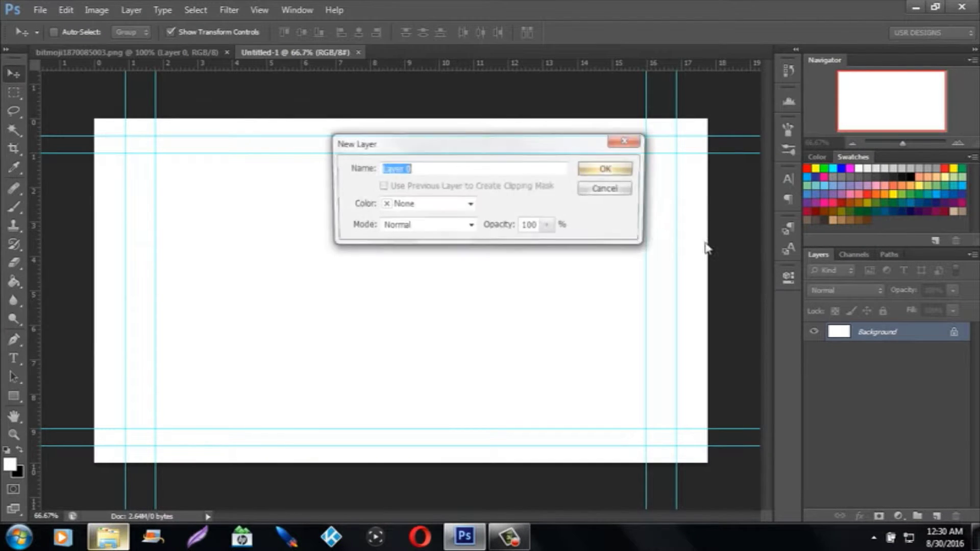
click(610, 170)
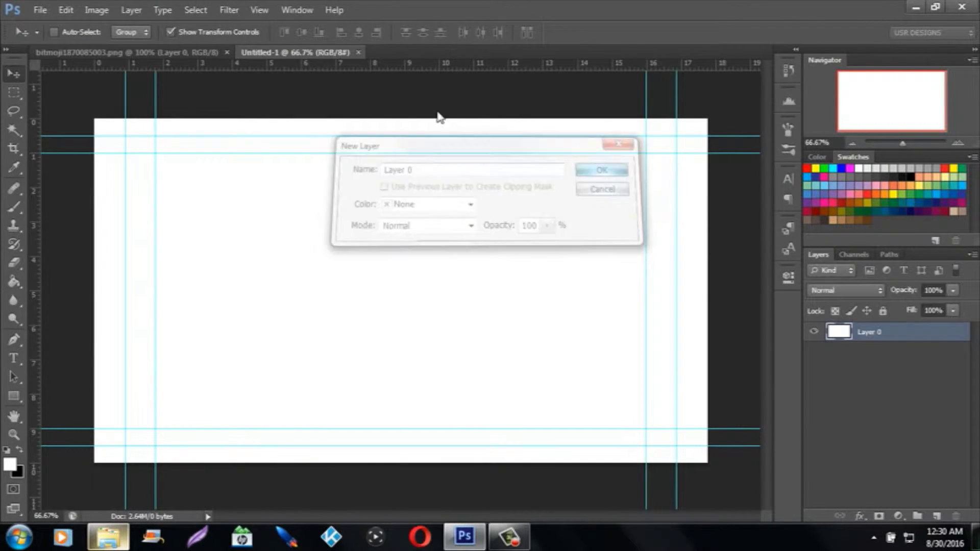
click(193, 59)
drag(356, 199, 427, 275)
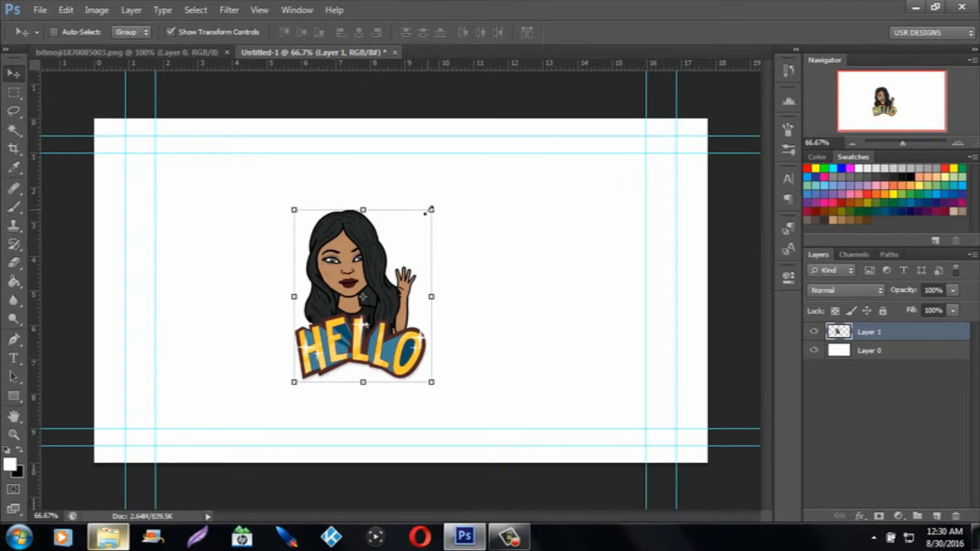
drag(430, 209, 530, 146)
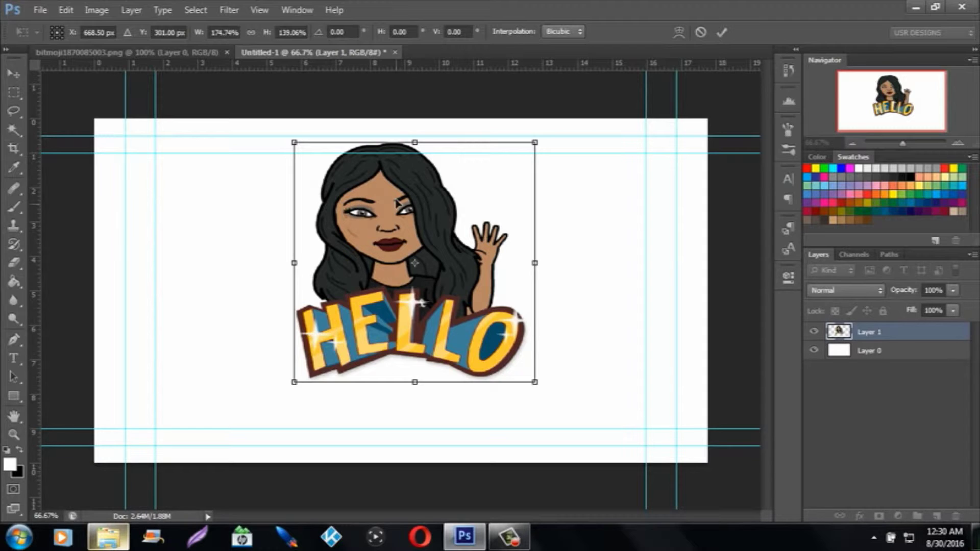
click(14, 74)
click(544, 211)
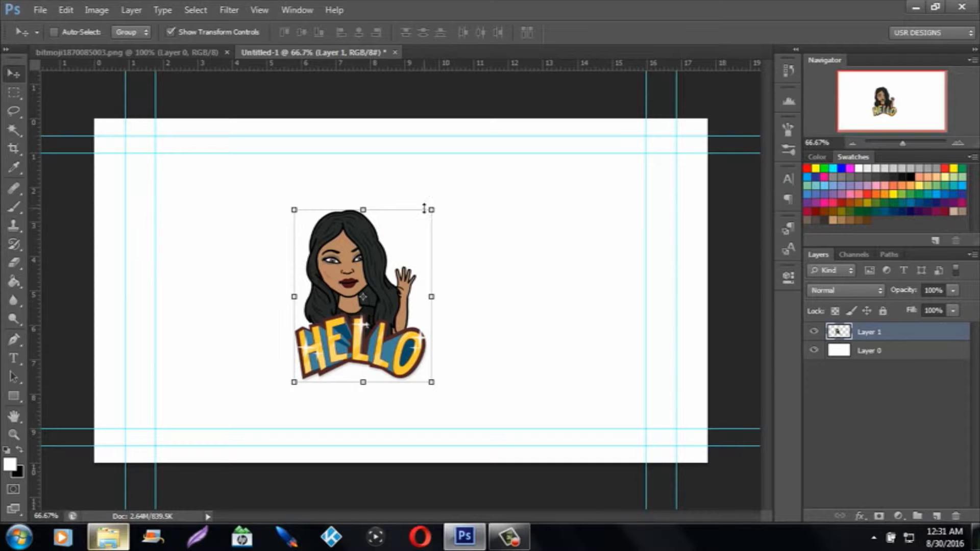
drag(431, 210, 670, 145)
drag(498, 181, 512, 237)
click(13, 74)
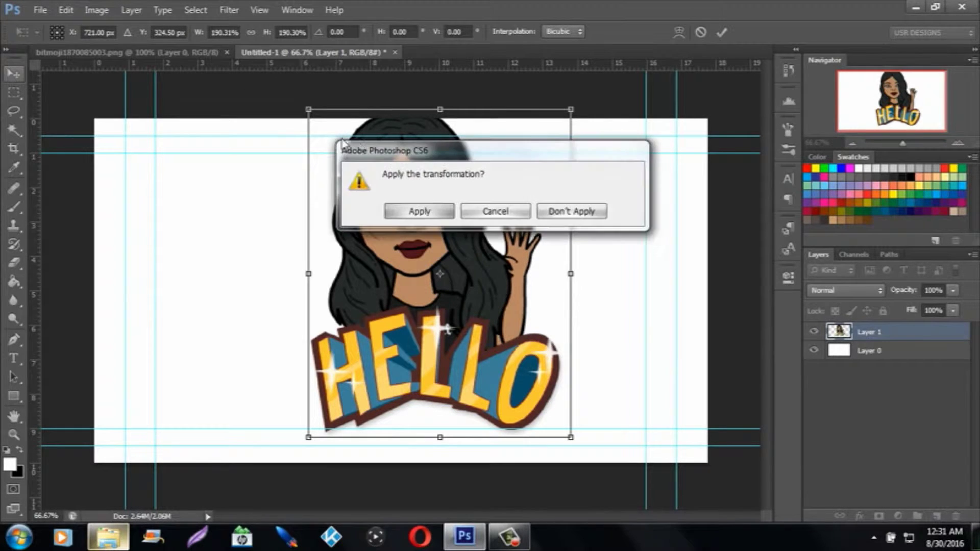
click(442, 211)
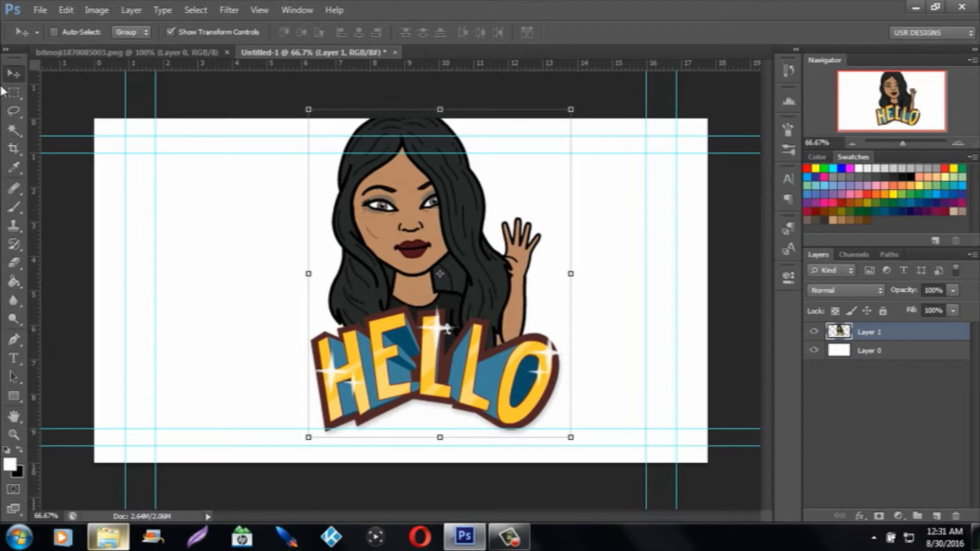
click(69, 13)
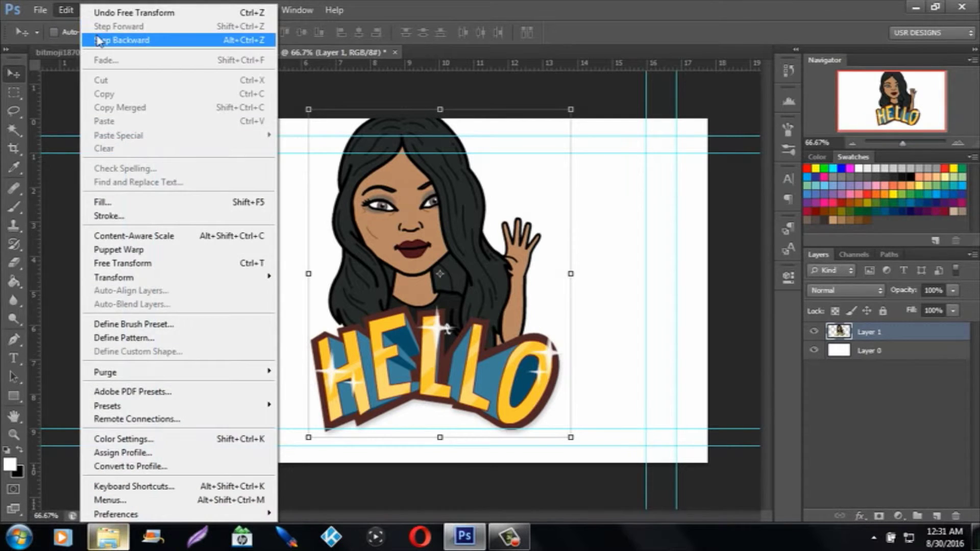
click(121, 40)
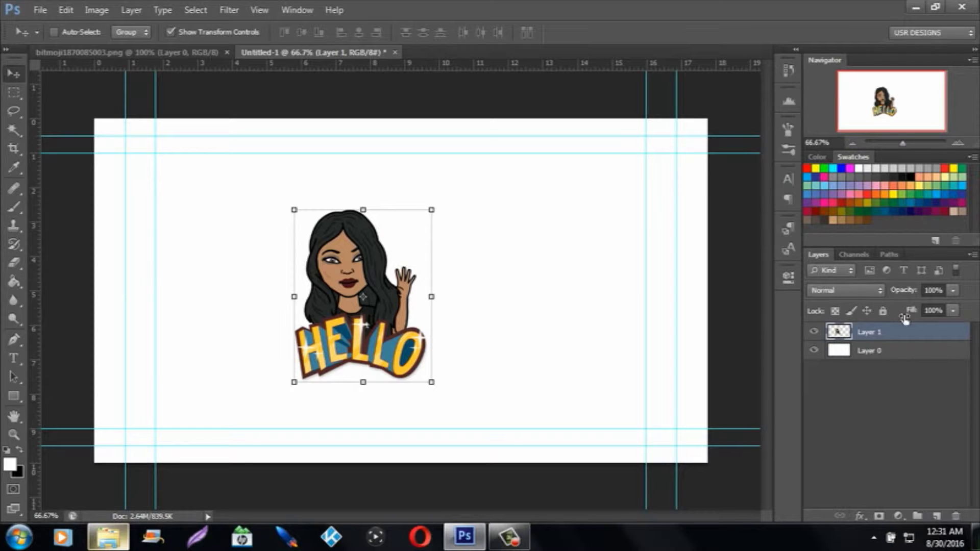
Convert the bitmoji's Layer 1 into a smart object
right_click(899, 331)
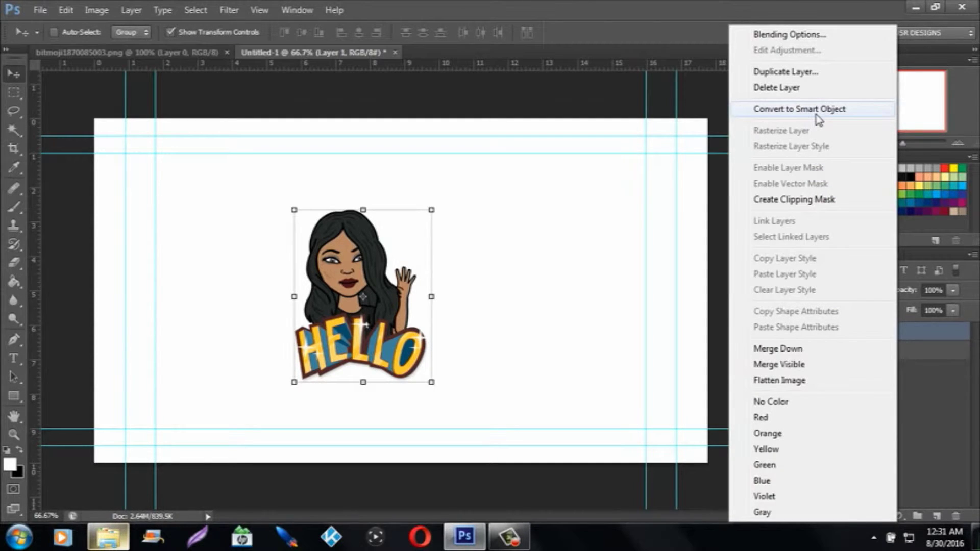
click(819, 114)
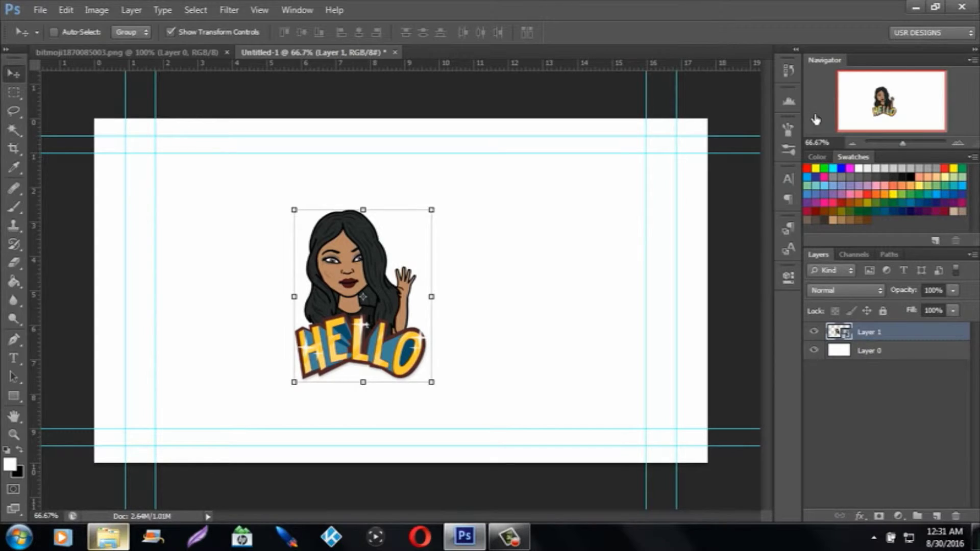
Free-transform the bitmoji smart object up to about 215% and recenter it on the canvas
click(435, 205)
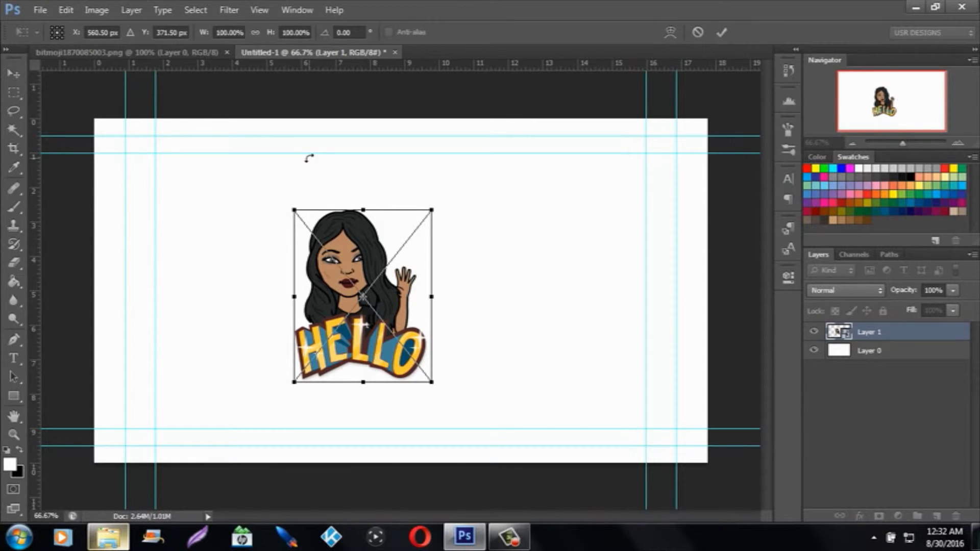
drag(431, 210, 558, 175)
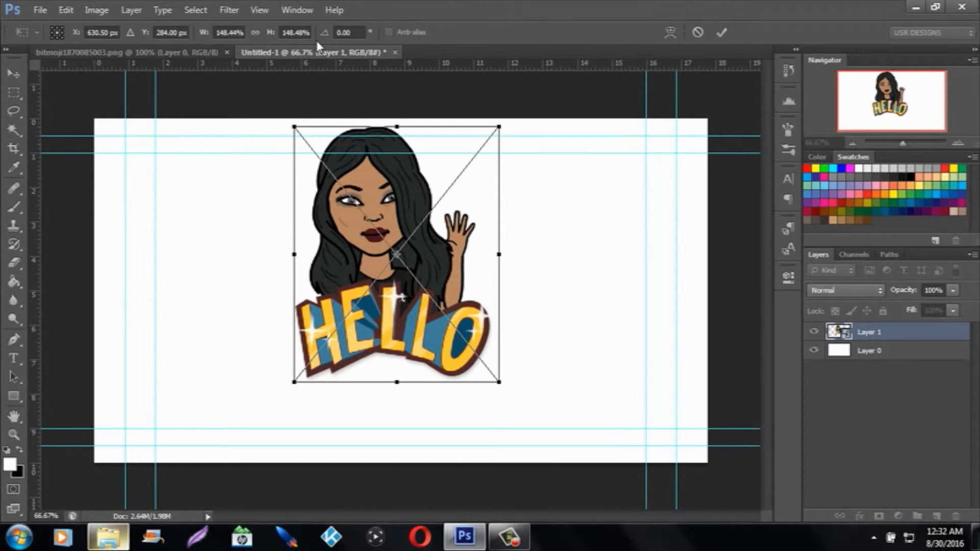
drag(498, 127, 433, 158)
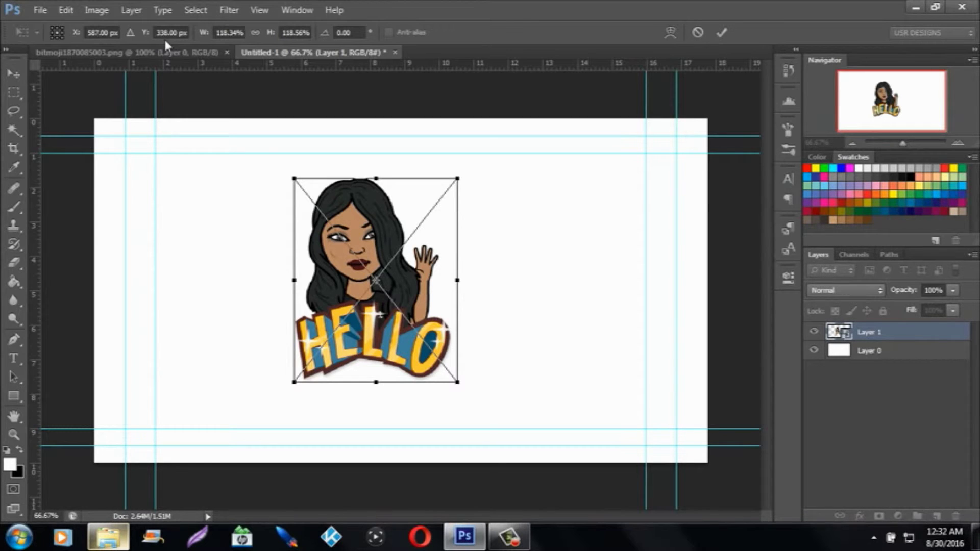
drag(457, 179, 654, 113)
drag(513, 190, 513, 253)
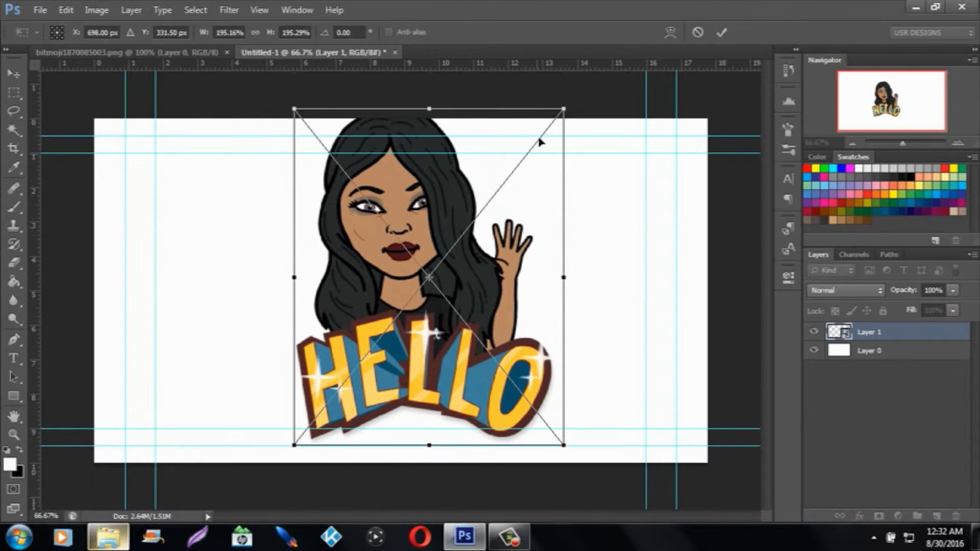
drag(563, 109, 587, 73)
drag(542, 183, 509, 207)
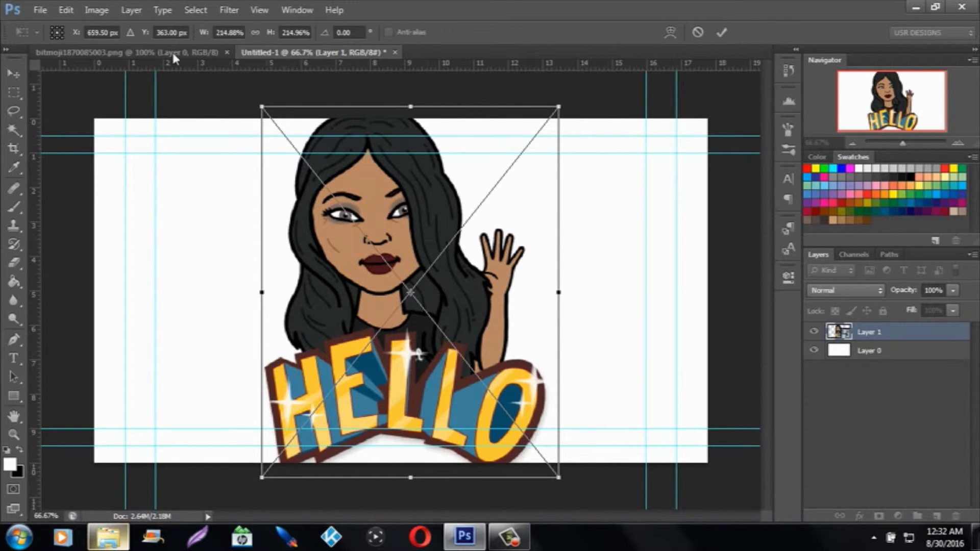
Switch to the Move tool to commit the 215% transform, raising the 'Place the file?' prompt
click(14, 73)
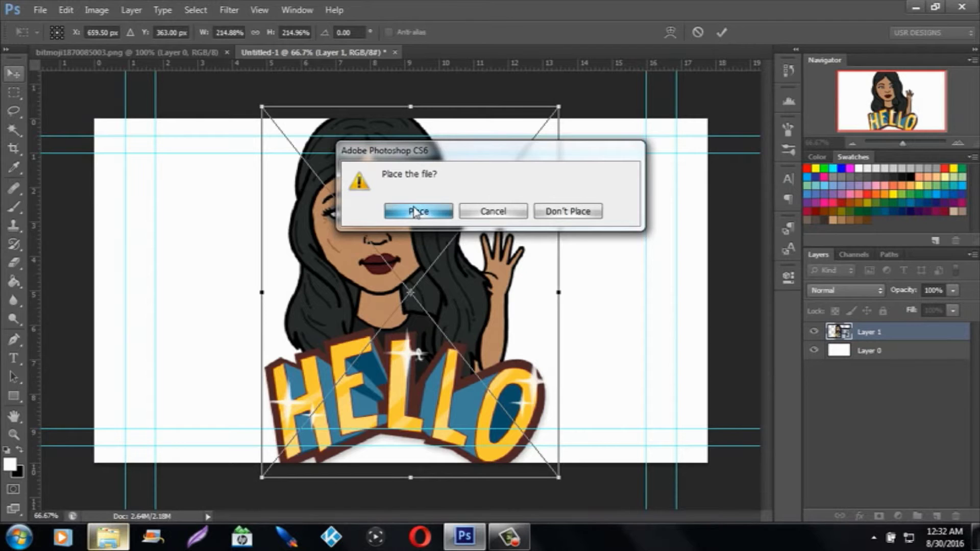